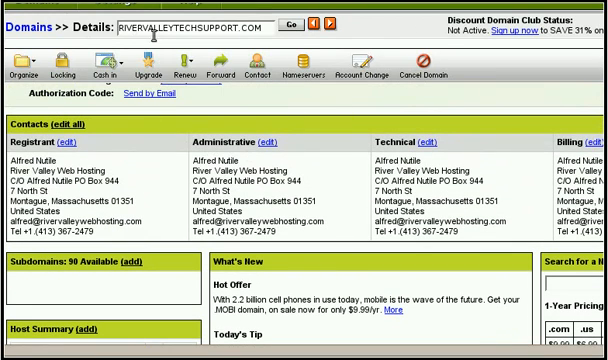
scroll(270, 110, down, 1)
scroll(300, 110, up, 2)
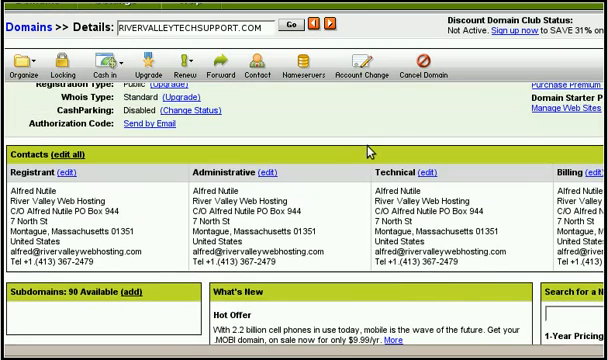
scroll(365, 158, up, 3)
scroll(365, 158, up, 1)
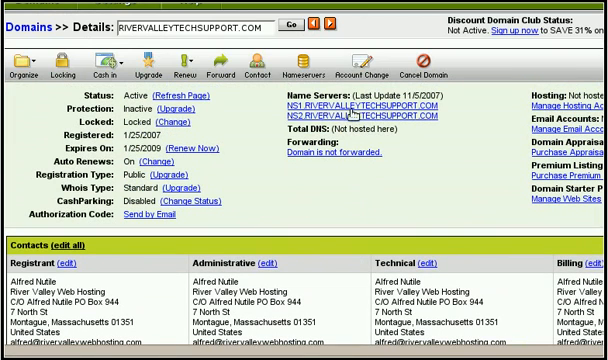
scroll(258, 128, down, 3)
scroll(258, 128, down, 3)
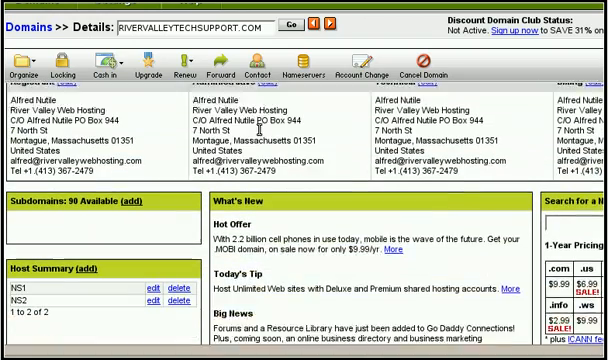
scroll(258, 128, down, 2)
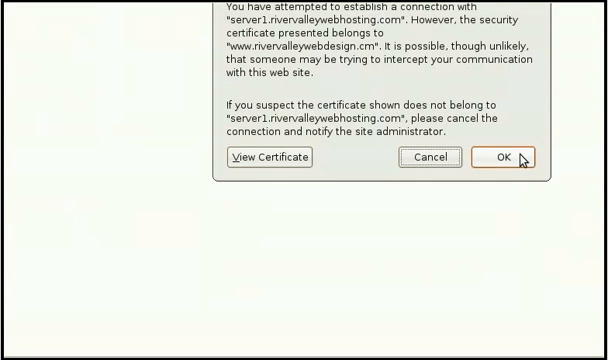
Step: Accept the certificate mismatch and sign in to ISPConfig as admin
click(520, 159)
click(400, 143)
text(ad)
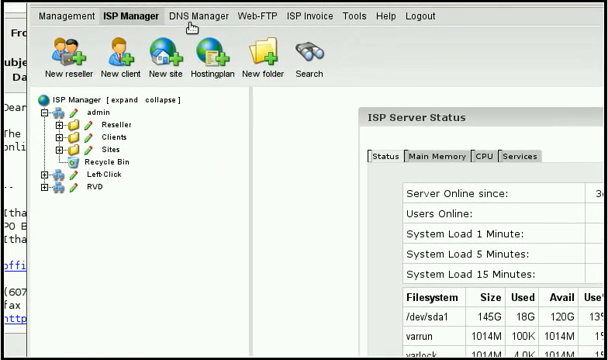
Step: In DNS Manager, expand the RVD group and view the RVTS zone's A records including ns1 and ns2
click(197, 16)
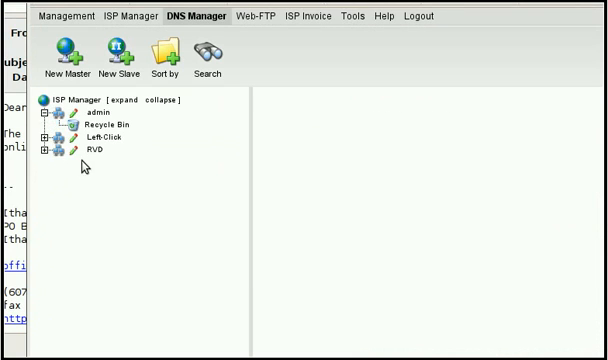
click(45, 150)
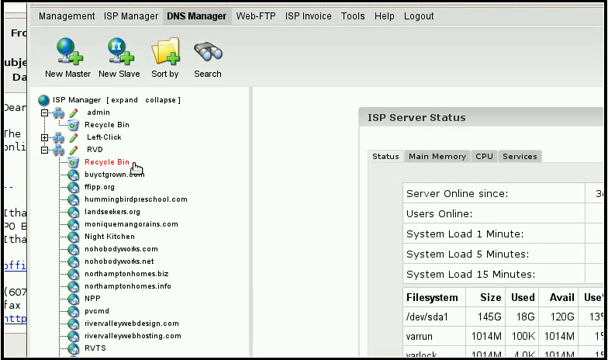
scroll(365, 97, down, 1)
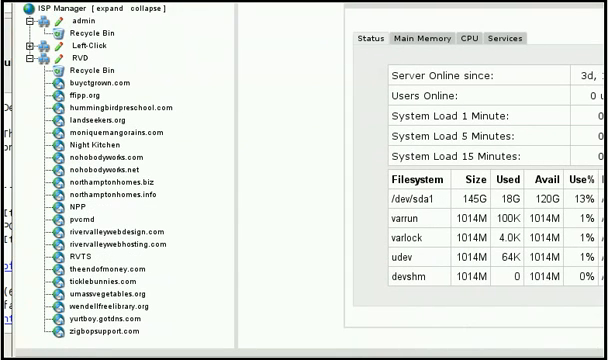
click(80, 257)
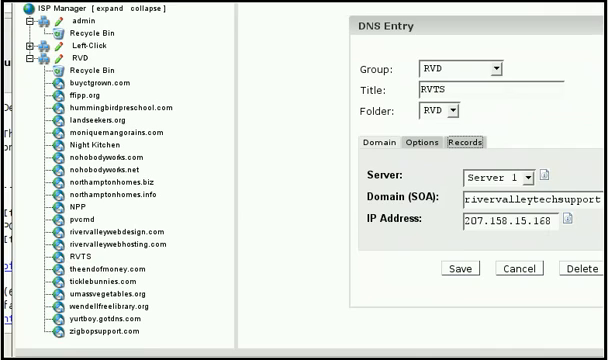
click(464, 142)
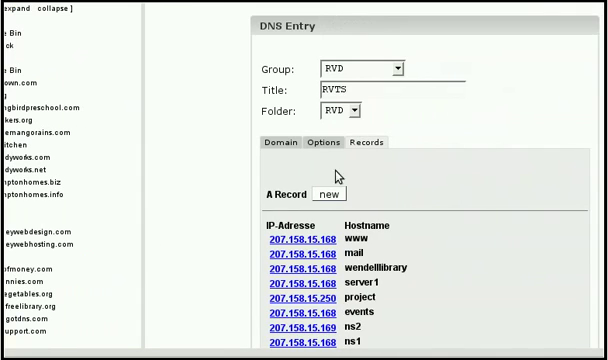
scroll(336, 177, down, 2)
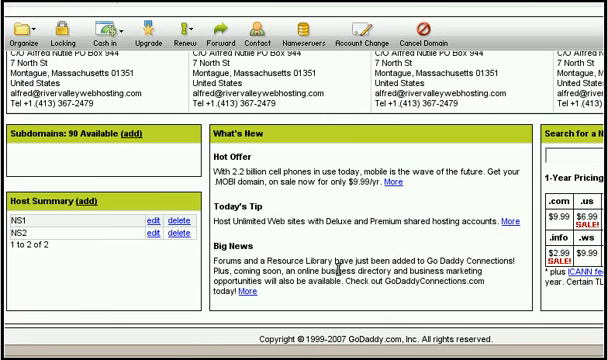
scroll(218, 164, up, 5)
scroll(340, 190, up, 3)
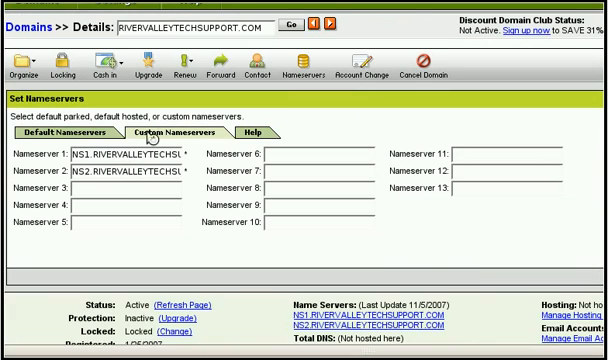
drag(100, 154, 210, 166)
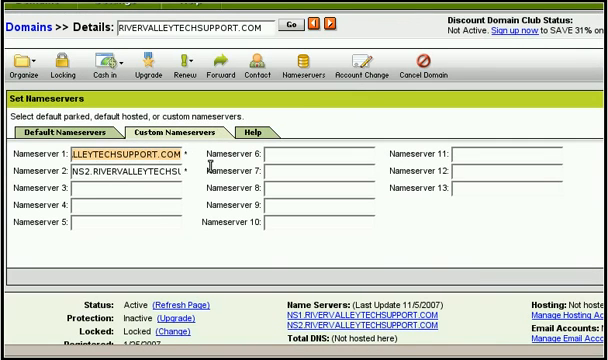
drag(88, 172, 182, 189)
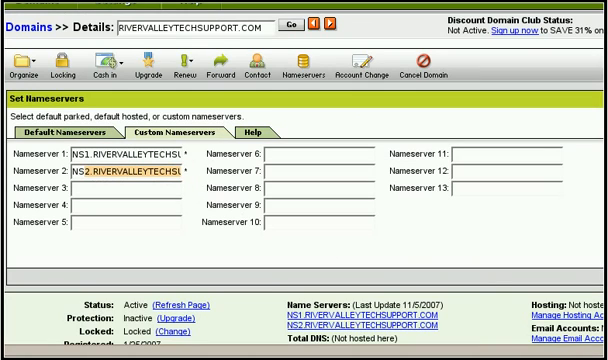
click(300, 240)
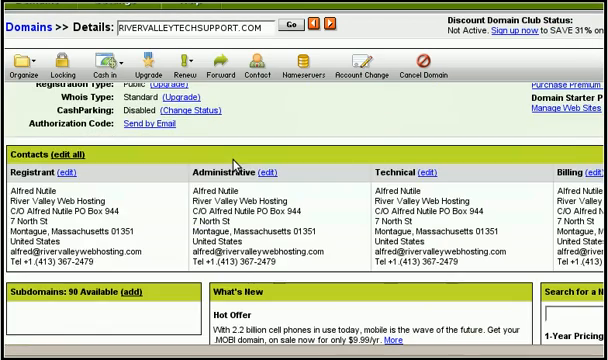
scroll(240, 168, up, 3)
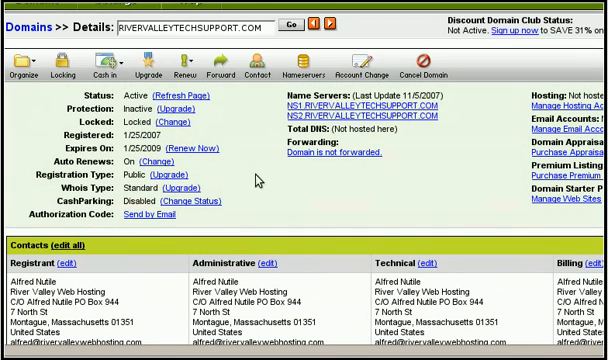